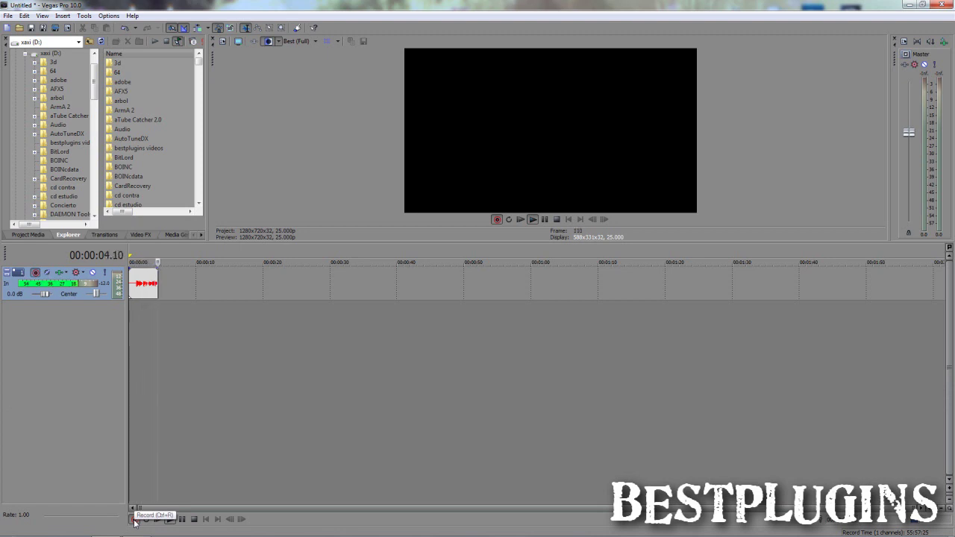
# - Stop the voice recording, keep the recorded file, disarm track 1 and place the playback cursor just before the speech
pyautogui.click(194, 519)
pyautogui.click(536, 252)
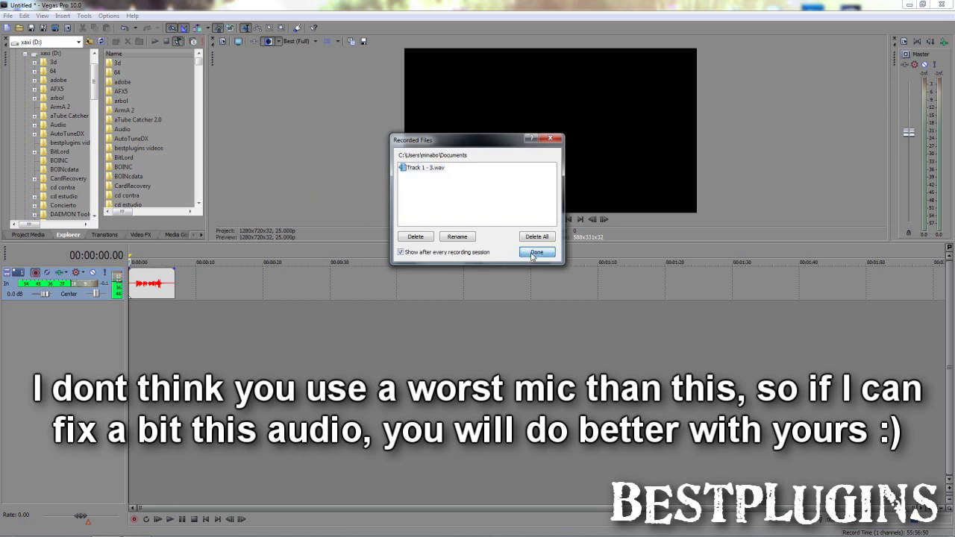
pyautogui.click(135, 297)
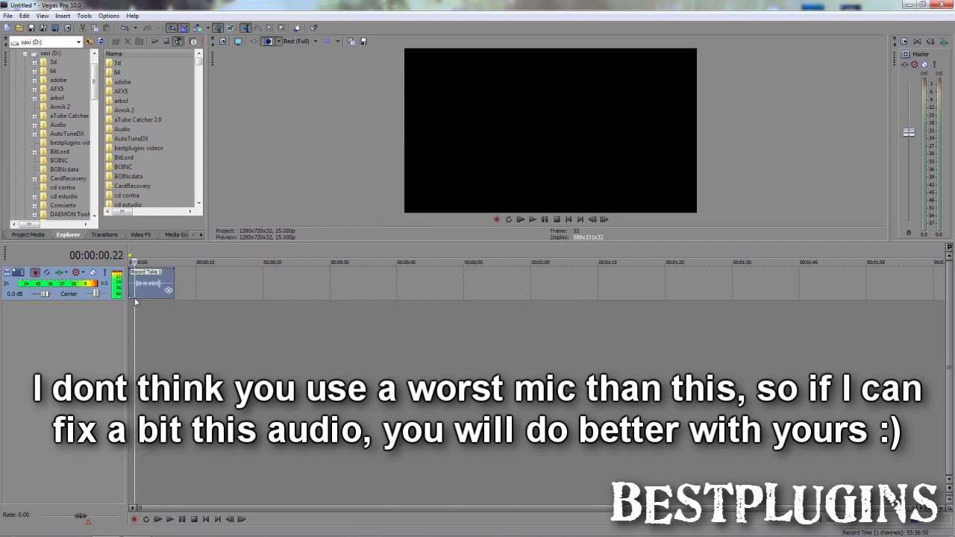
pyautogui.click(35, 272)
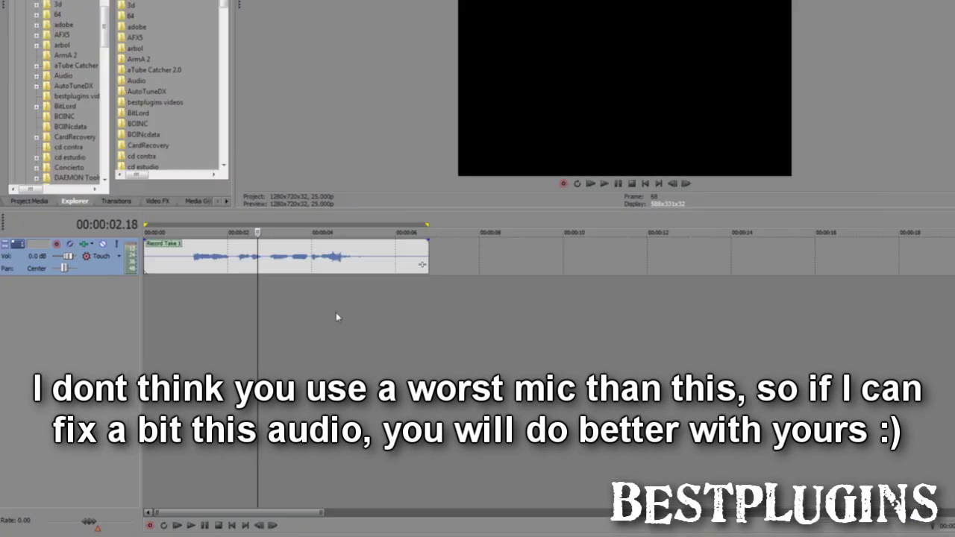
pyautogui.click(212, 310)
pyautogui.click(177, 302)
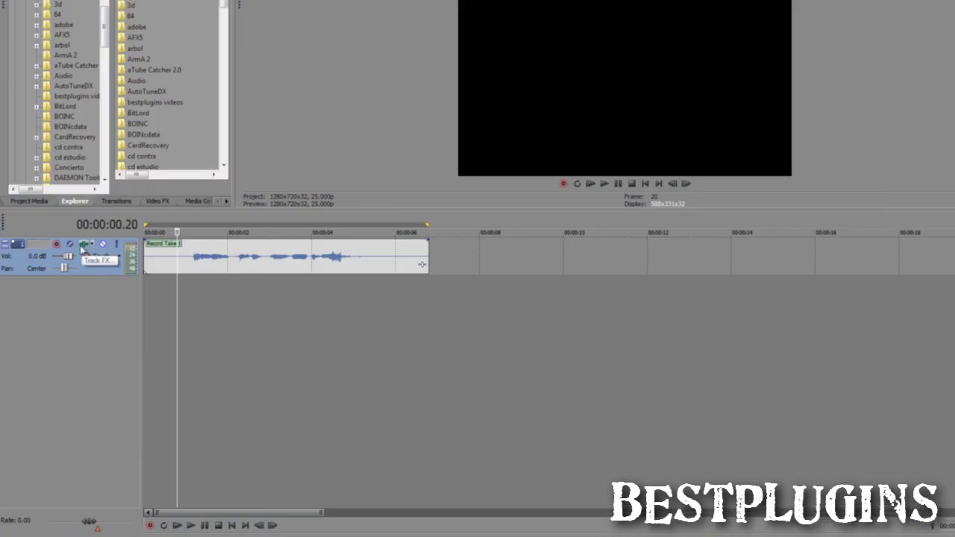
# - Remove the default Track Noise Gate, Track EQ and Track Compressor from track 1's effects chain
pyautogui.click(83, 246)
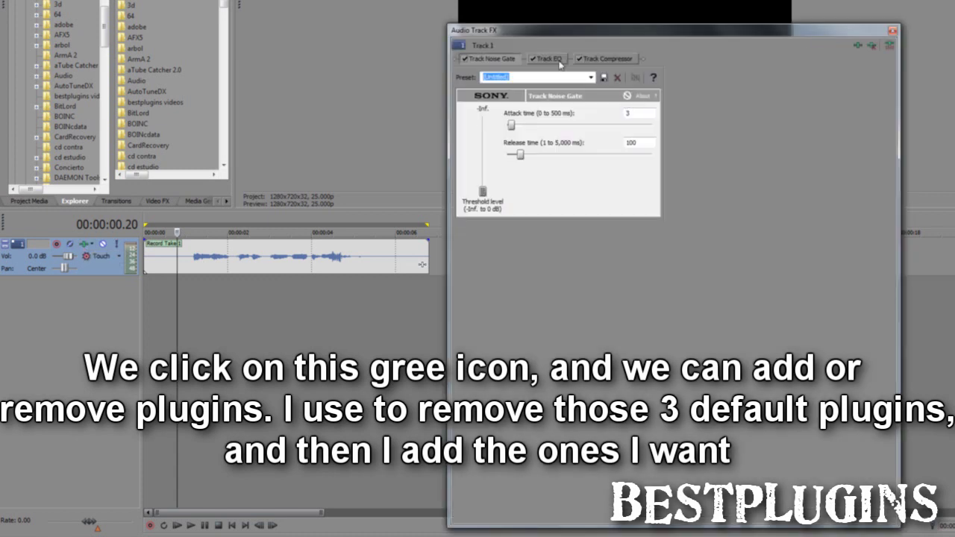
pyautogui.click(872, 46)
pyautogui.click(872, 46)
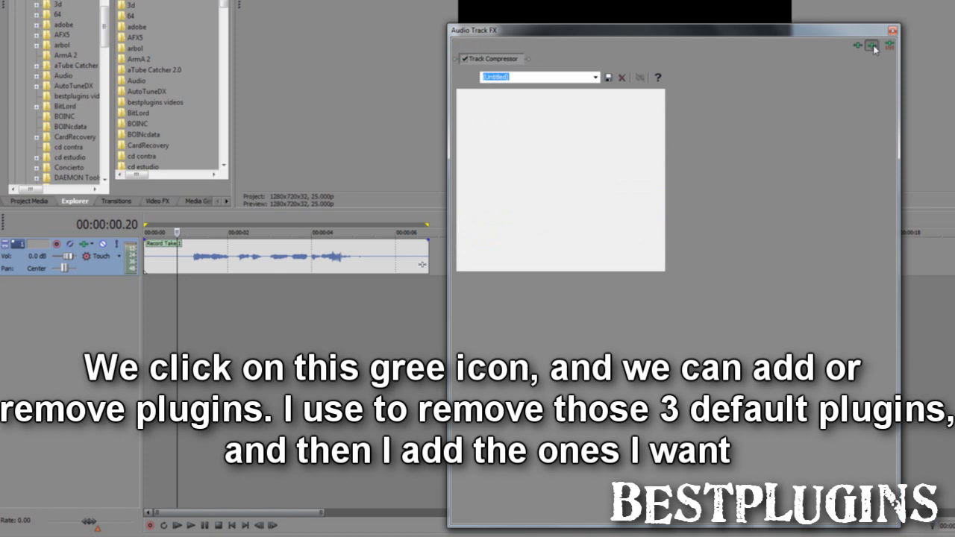
pyautogui.click(872, 45)
pyautogui.click(892, 32)
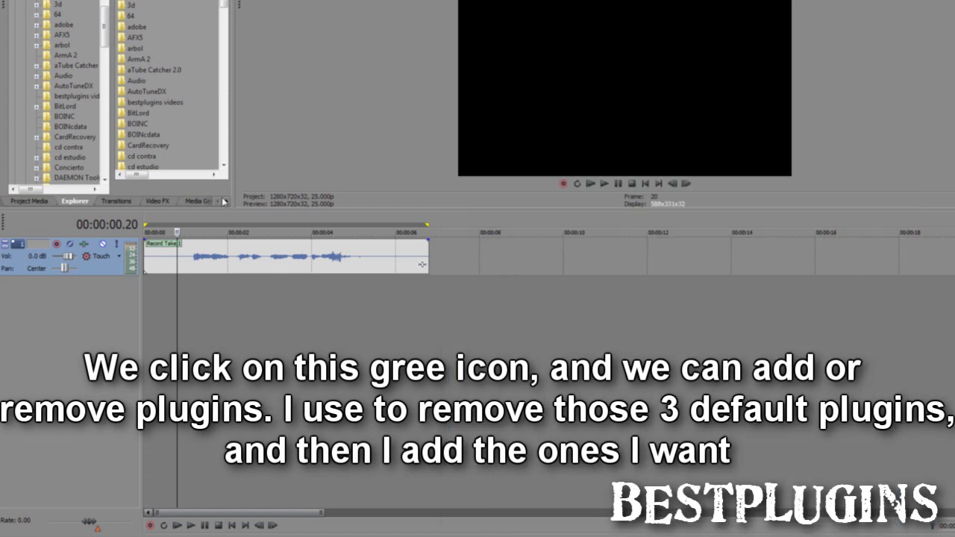
# - Add the Waves C1 comp Mono compressor to track 1's empty effects chain
pyautogui.click(84, 245)
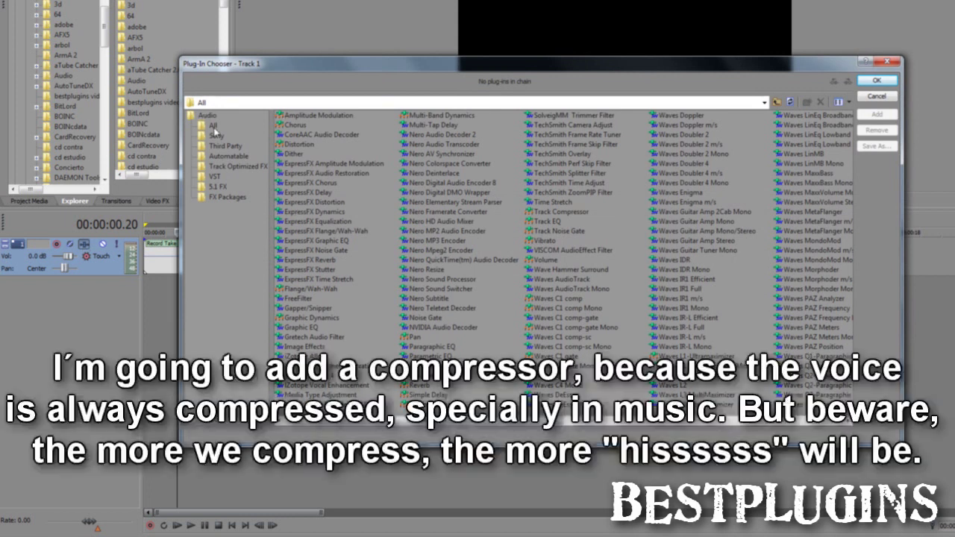
pyautogui.click(217, 136)
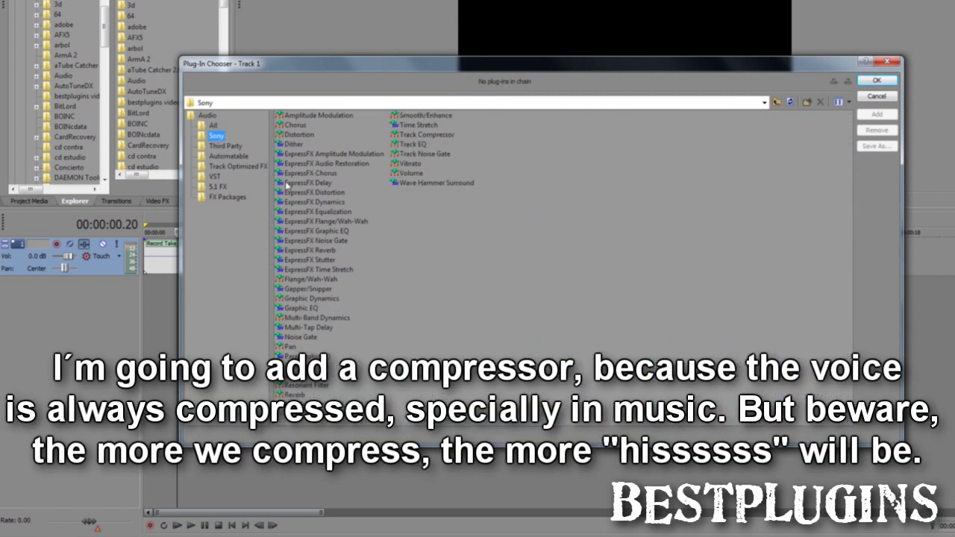
pyautogui.click(214, 126)
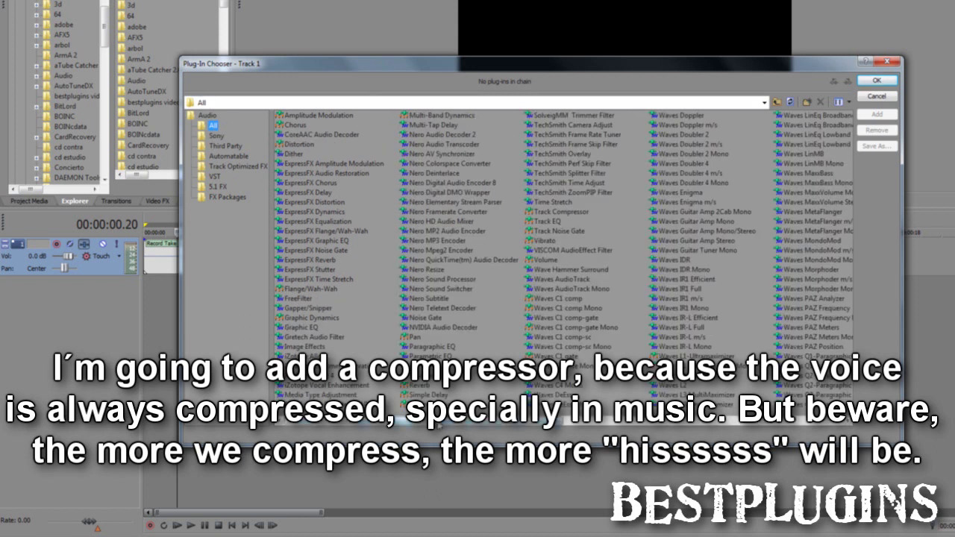
pyautogui.doubleClick(567, 308)
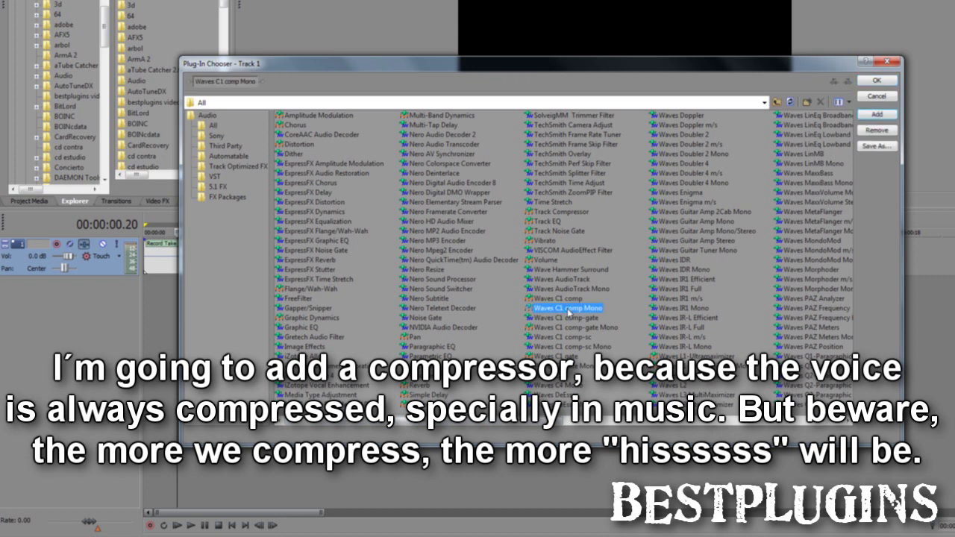
pyautogui.click(877, 82)
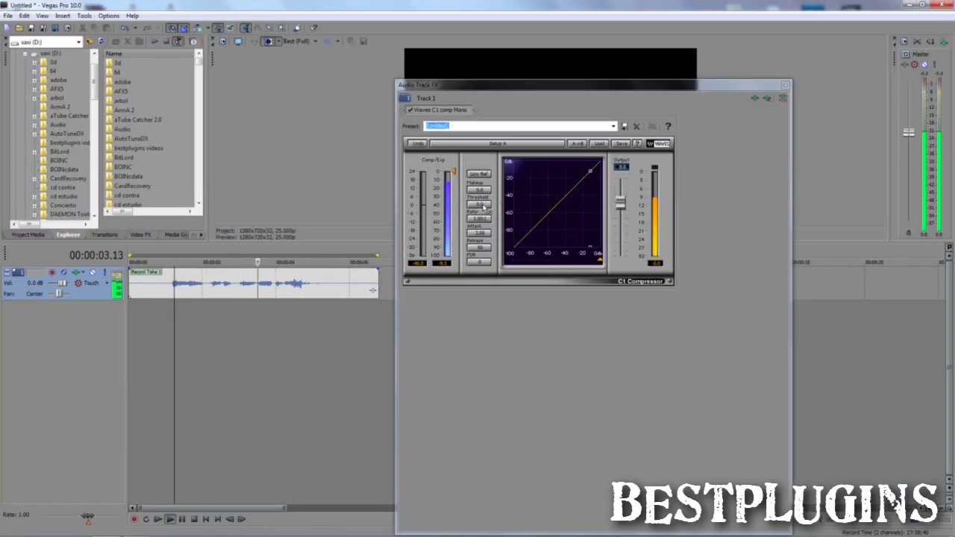
# - During looped playback of the take, set the compressor's threshold to about -29.8, ratio to 1.50:1 and makeup to 9.5
pyautogui.press('space')
pyautogui.moveTo(483, 208); pyautogui.dragTo(482, 228)
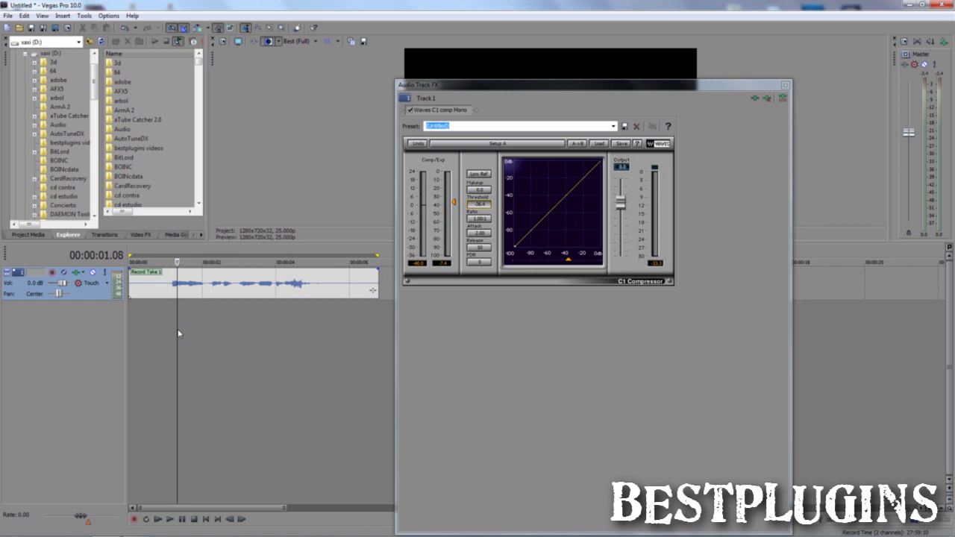
pyautogui.press('space')
pyautogui.press('q')
pyautogui.moveTo(483, 206); pyautogui.dragTo(484, 227)
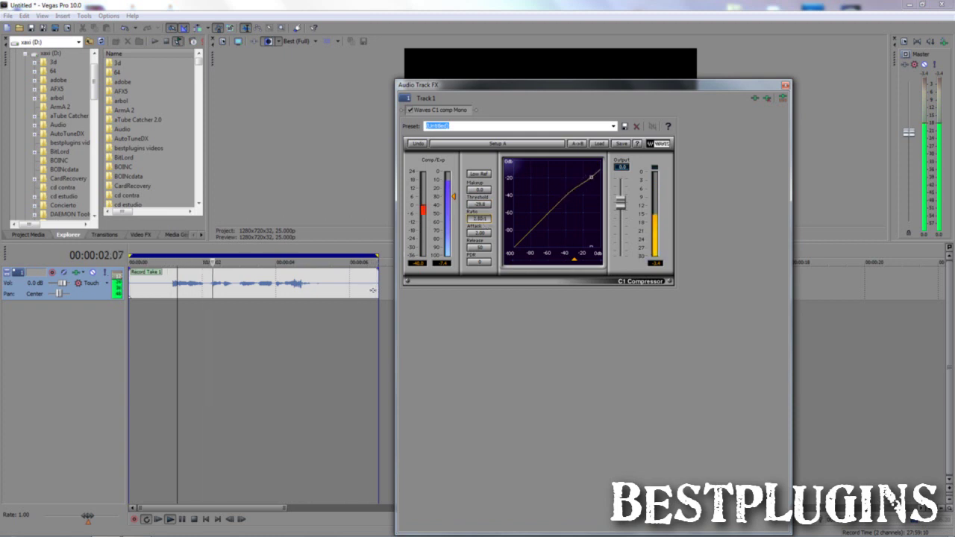
pyautogui.moveTo(478, 189)
pyautogui.mouseDown()
pyautogui.moveTo(479, 177)
pyautogui.moveTo(485, 196)
pyautogui.mouseUp()
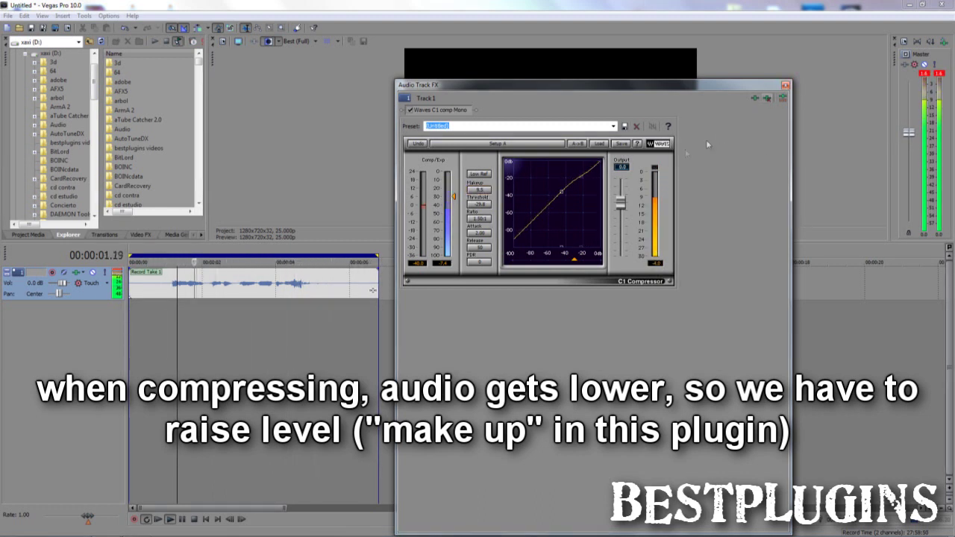
pyautogui.click(786, 86)
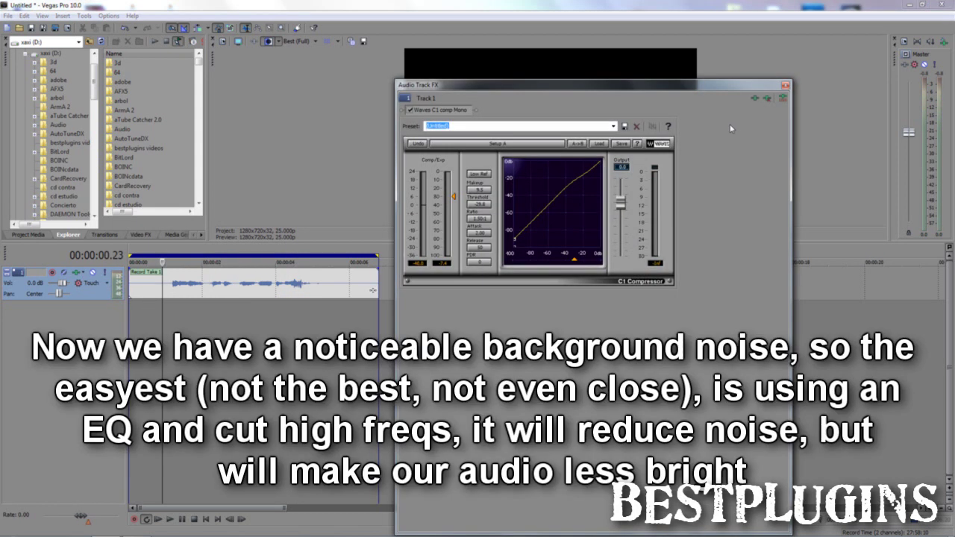
# - Add Track EQ after the compressor, cut its high-shelf band 4 to -Inf. gain at about 4,399 Hz and play the take
pyautogui.click(756, 99)
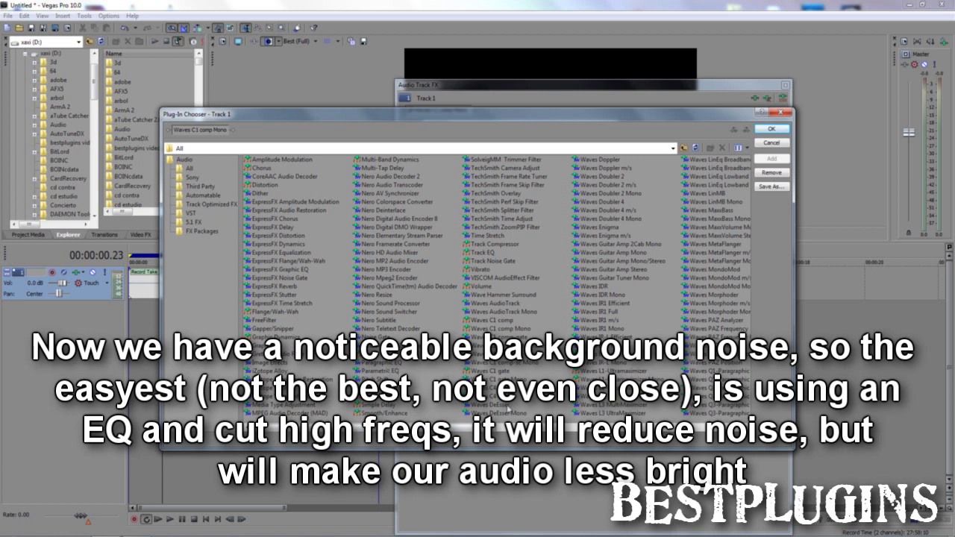
pyautogui.doubleClick(485, 254)
pyautogui.click(773, 130)
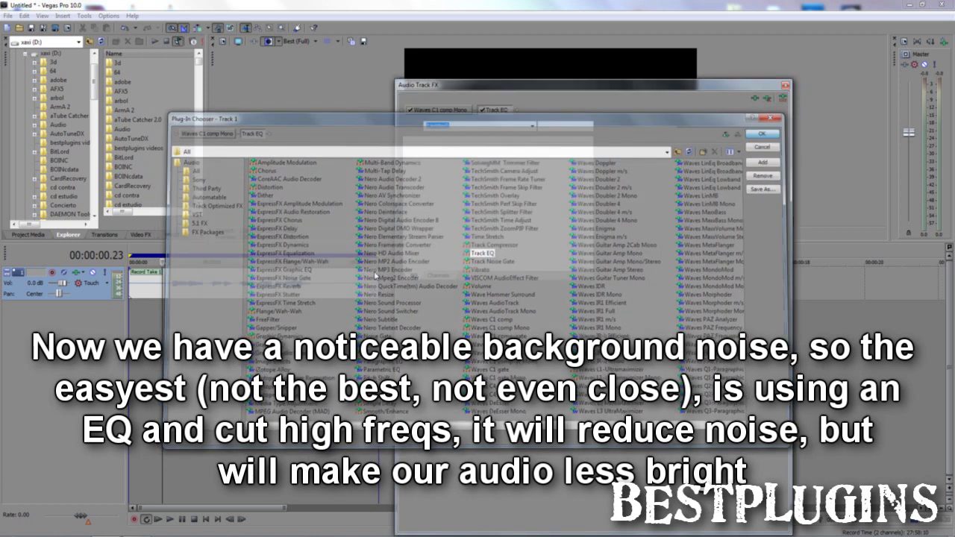
pyautogui.moveTo(550, 178); pyautogui.dragTo(546, 214)
pyautogui.click(141, 321)
pyautogui.press('space')
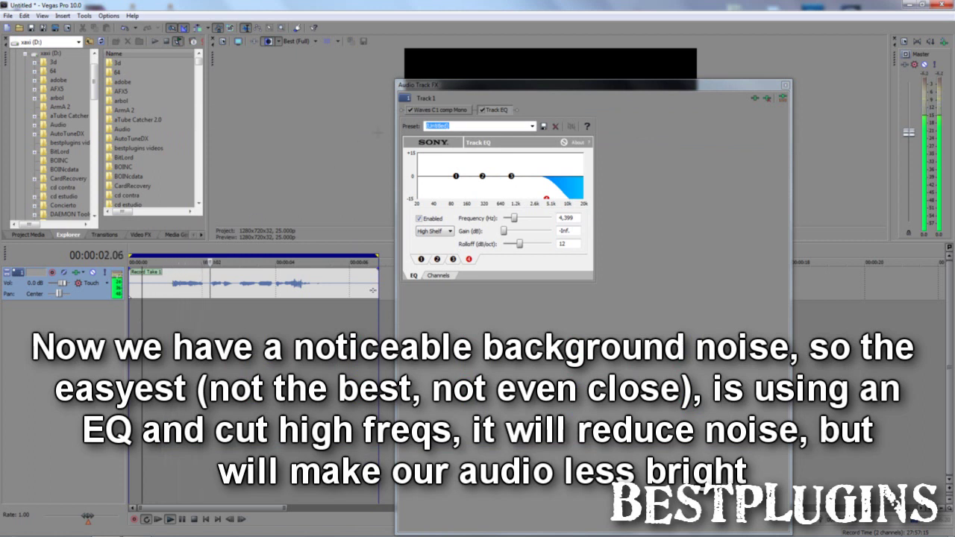
# - Compare the take with the EQ on and off, and lower the high-shelf cut to about 2,219 Hz at -Inf. gain
pyautogui.click(482, 112)
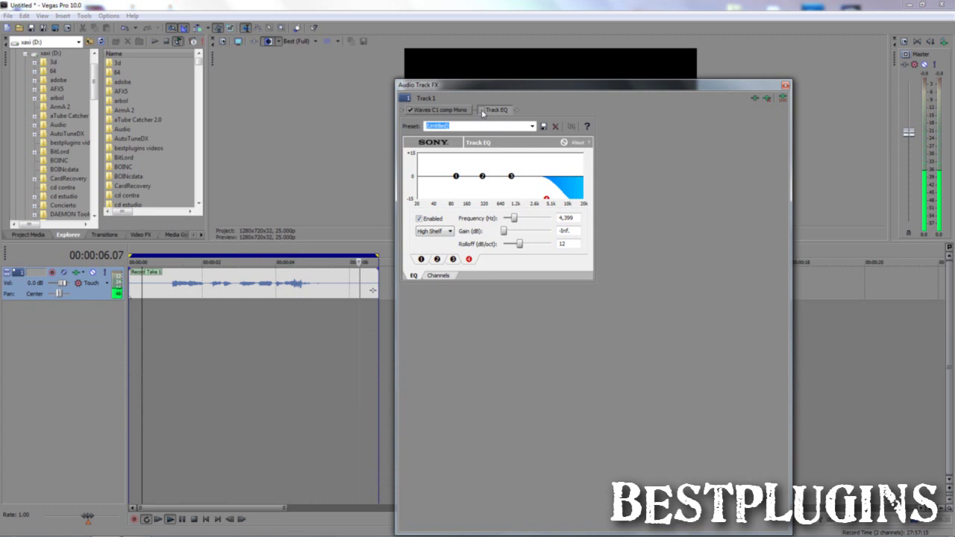
pyautogui.click(420, 219)
pyautogui.click(419, 220)
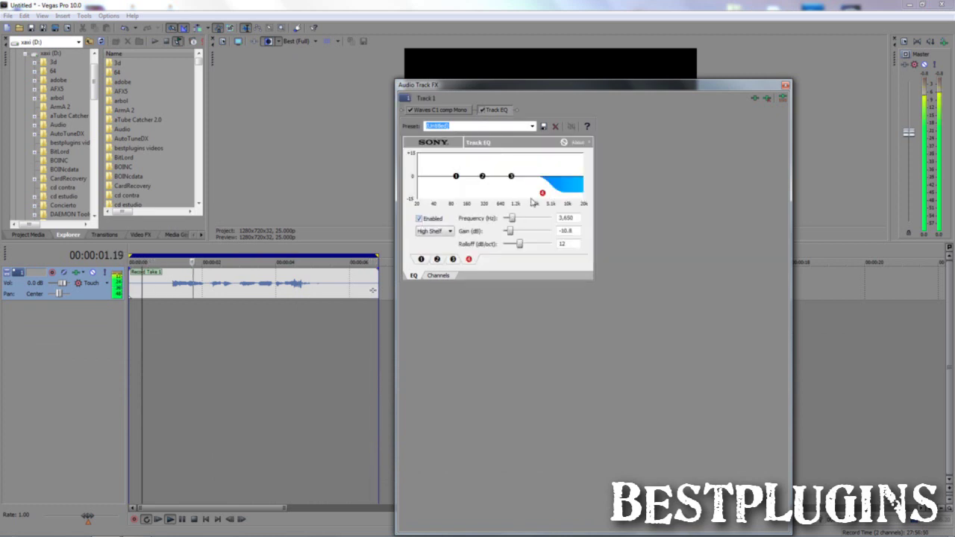
pyautogui.moveTo(543, 193); pyautogui.dragTo(532, 215)
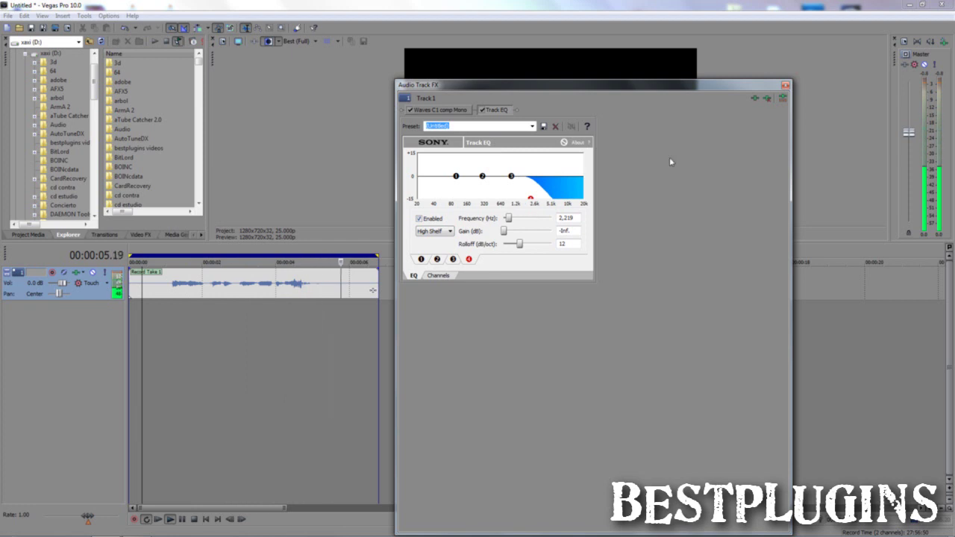
pyautogui.click(785, 85)
pyautogui.press('space')
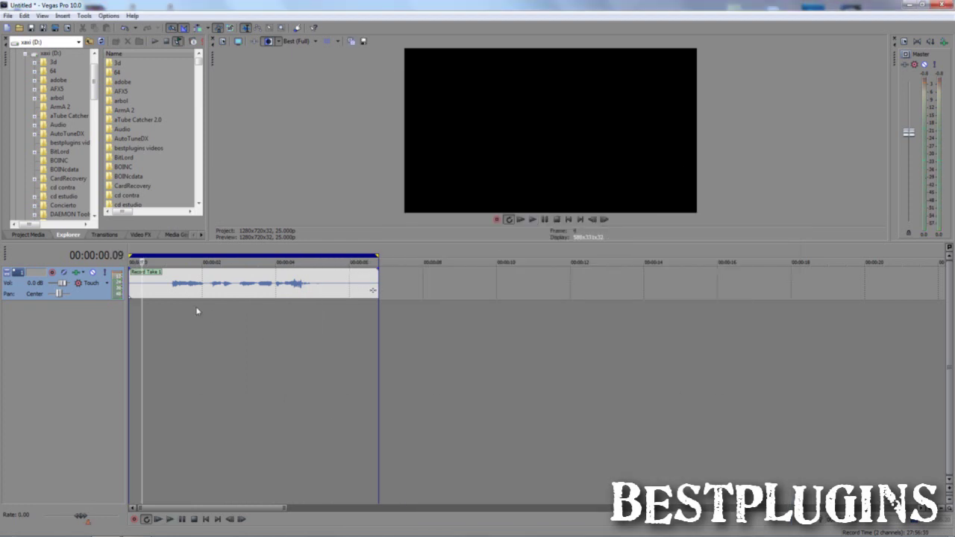
# - Replace Track EQ with the Waves Z-Noise Mono denoiser after the compressor in track 1's effects chain
pyautogui.click(77, 272)
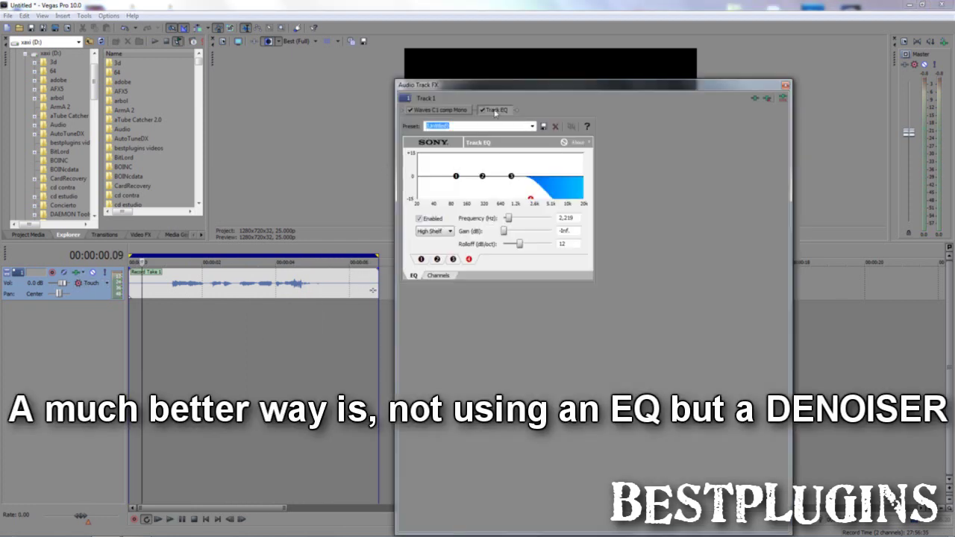
pyautogui.click(767, 99)
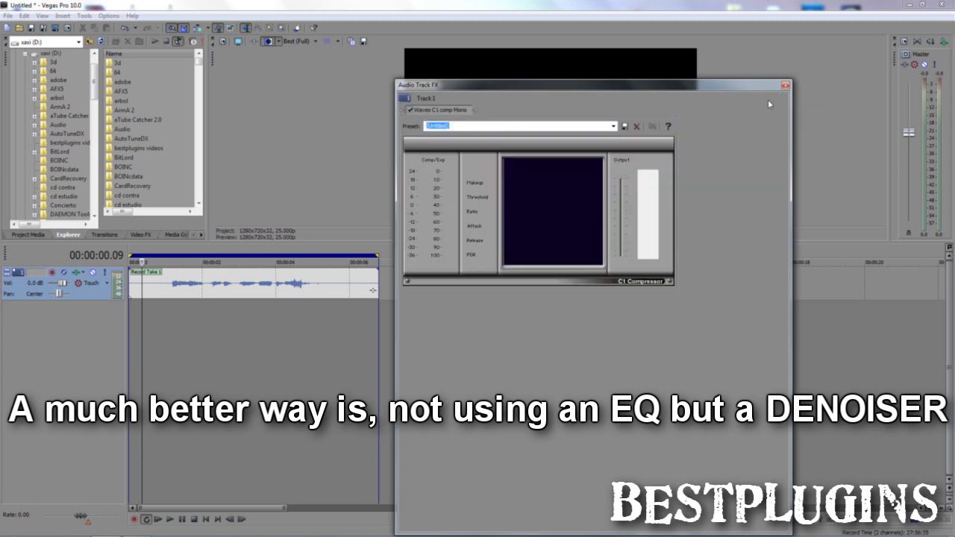
pyautogui.click(782, 97)
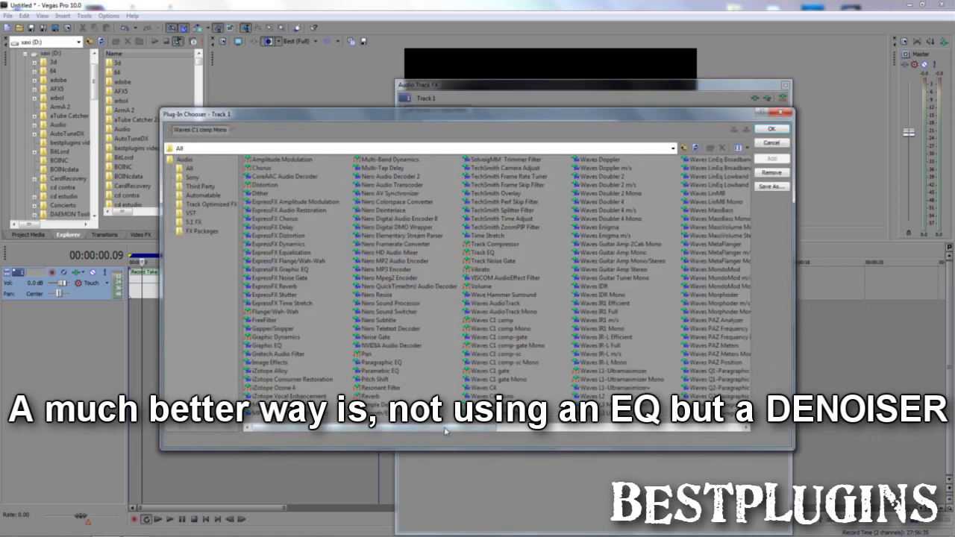
pyautogui.moveTo(447, 429); pyautogui.dragTo(669, 431)
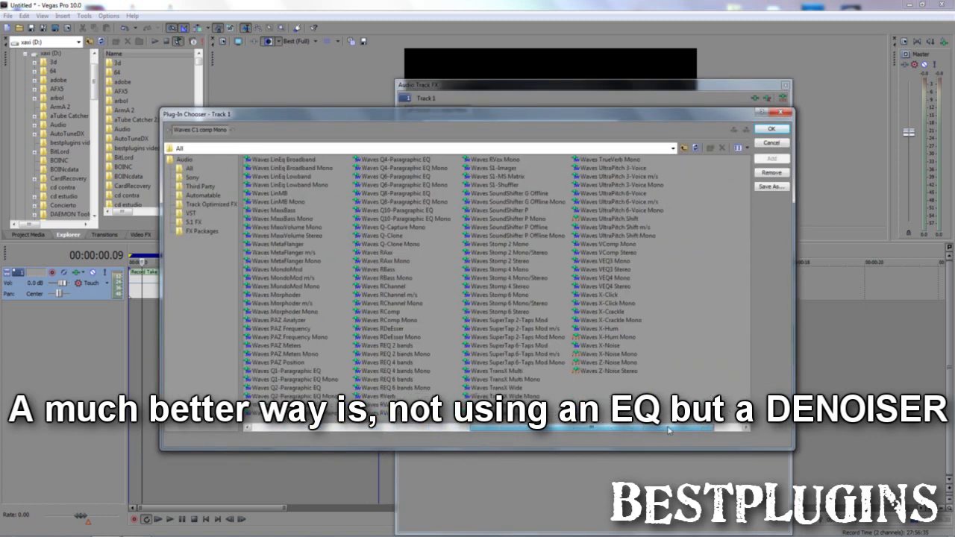
pyautogui.click(625, 363)
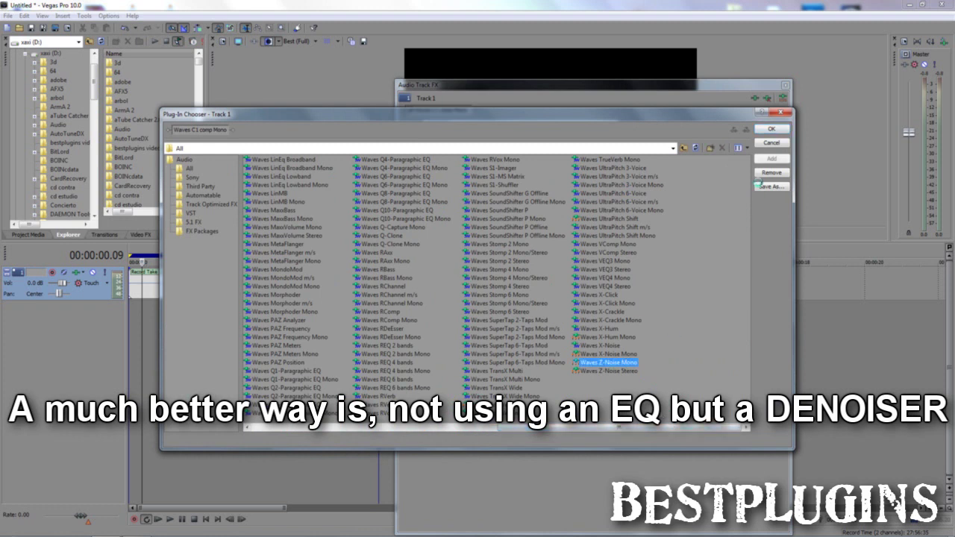
pyautogui.click(771, 129)
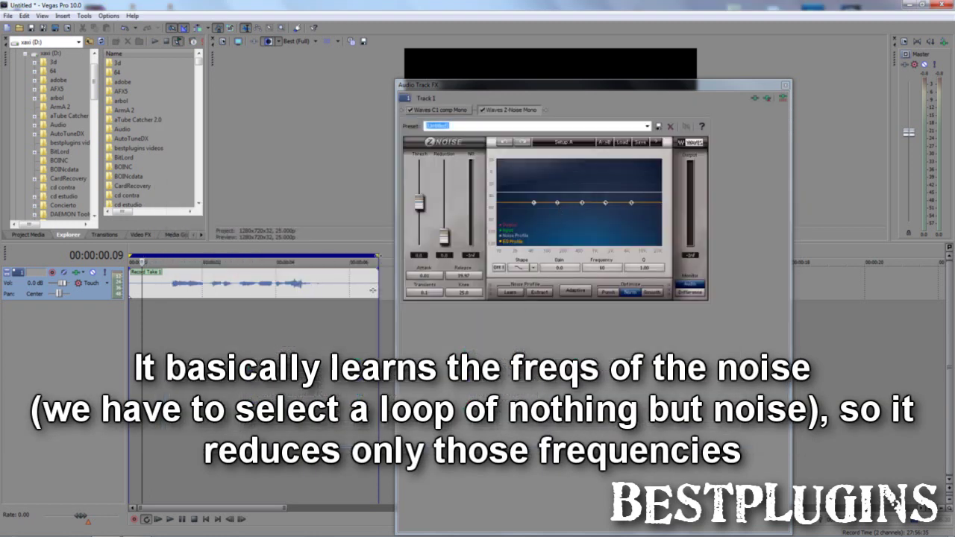
# - Loop only the noise at the end of the take and let Z-Noise learn its noise profile during playback
pyautogui.moveTo(142, 261); pyautogui.dragTo(334, 259)
pyautogui.click(335, 286)
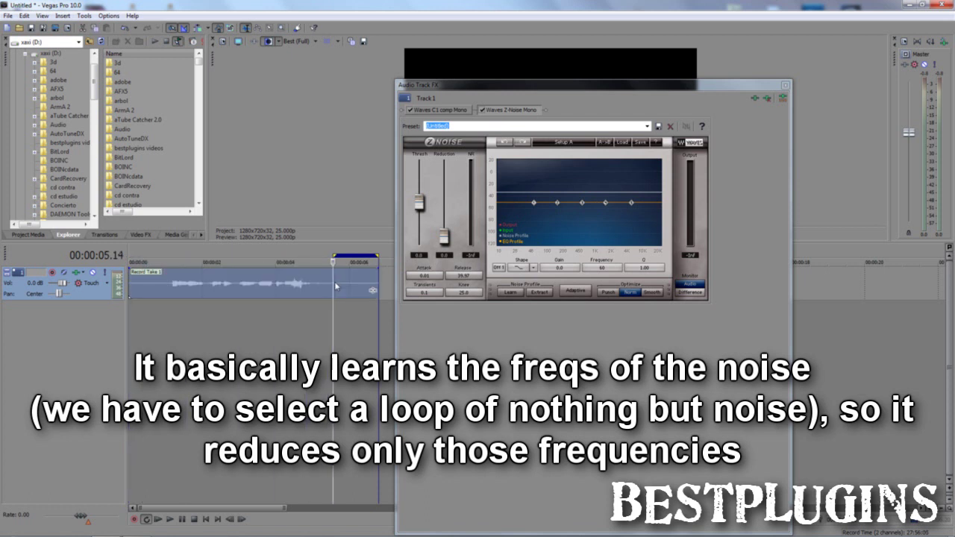
pyautogui.press('space')
pyautogui.click(516, 297)
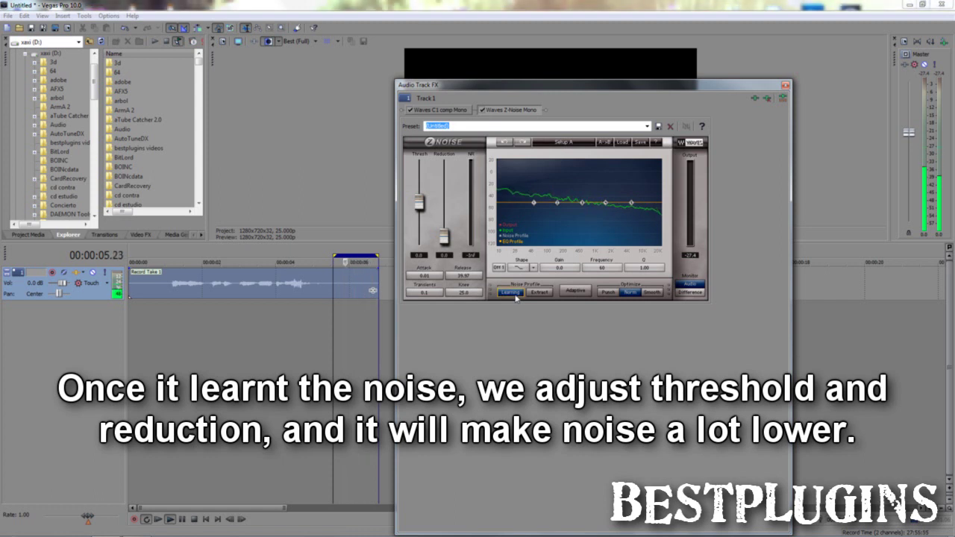
pyautogui.click(515, 297)
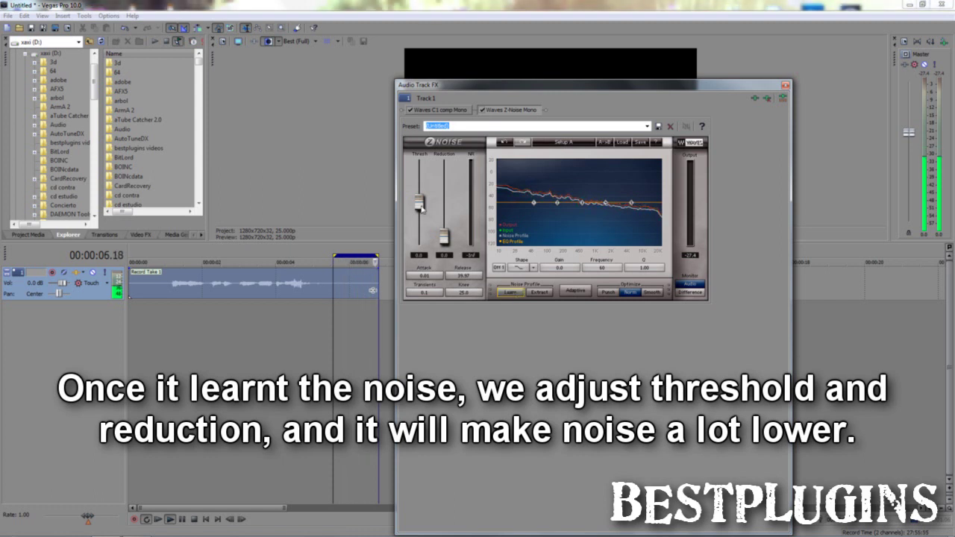
# - Set the Z-Noise threshold to about 12 and its reduction to about 24.5, and close the track effects window
pyautogui.moveTo(420, 205); pyautogui.dragTo(420, 195)
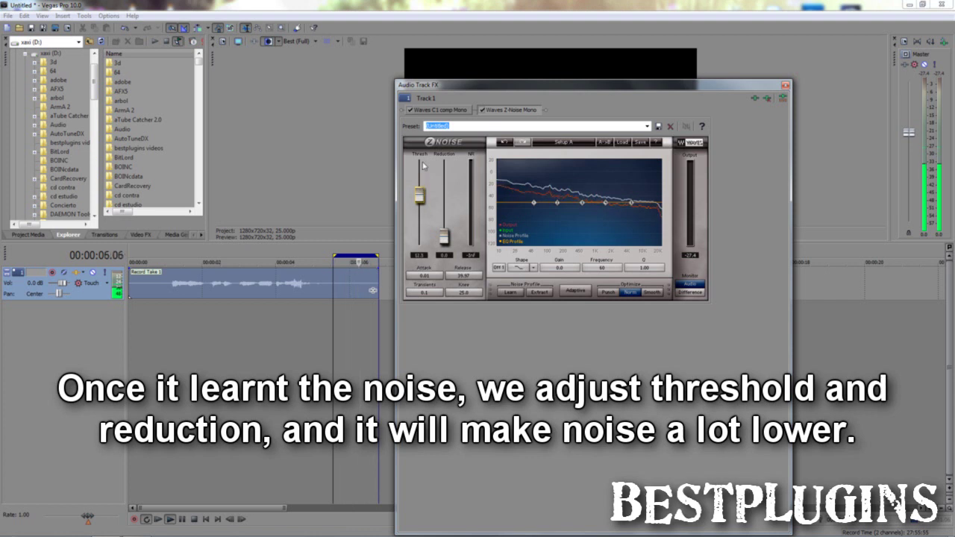
pyautogui.moveTo(444, 237); pyautogui.dragTo(447, 198)
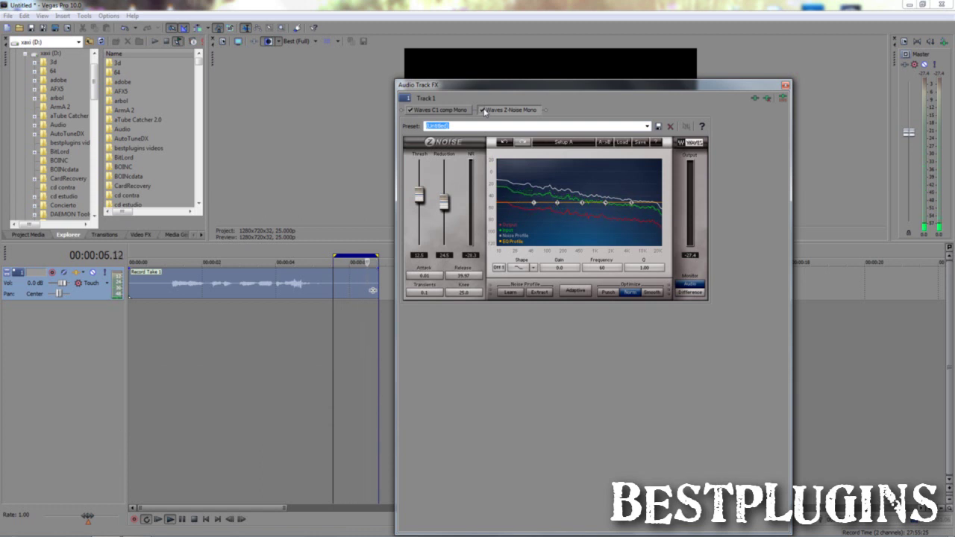
pyautogui.click(785, 87)
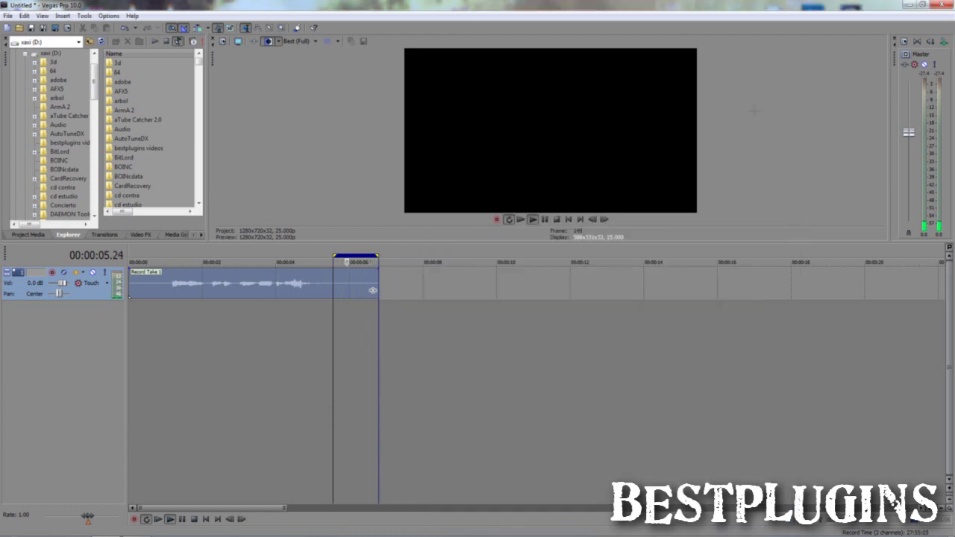
# - Extend the loop region over the whole take and compare the playback with Z-Noise bypassed and enabled
pyautogui.click(185, 335)
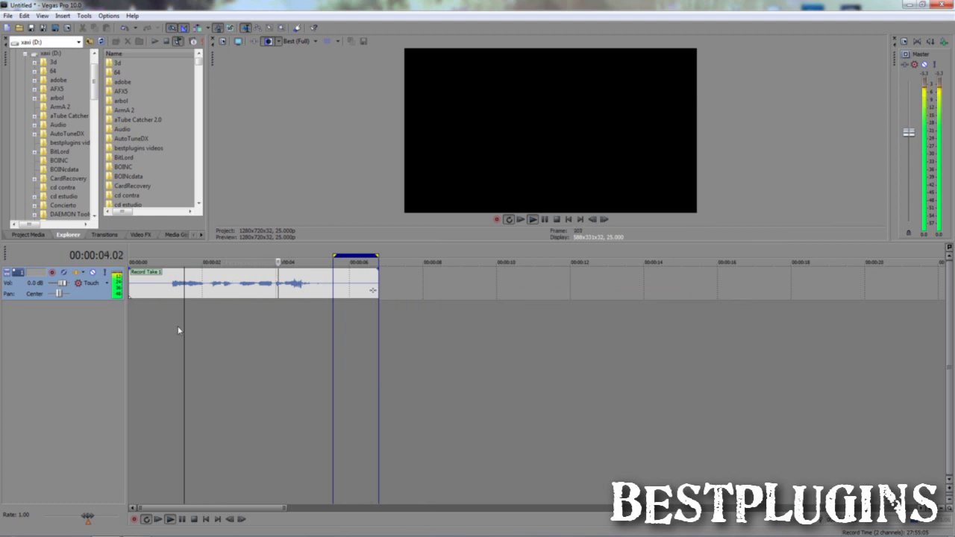
pyautogui.moveTo(332, 256); pyautogui.dragTo(129, 259)
pyautogui.click(79, 273)
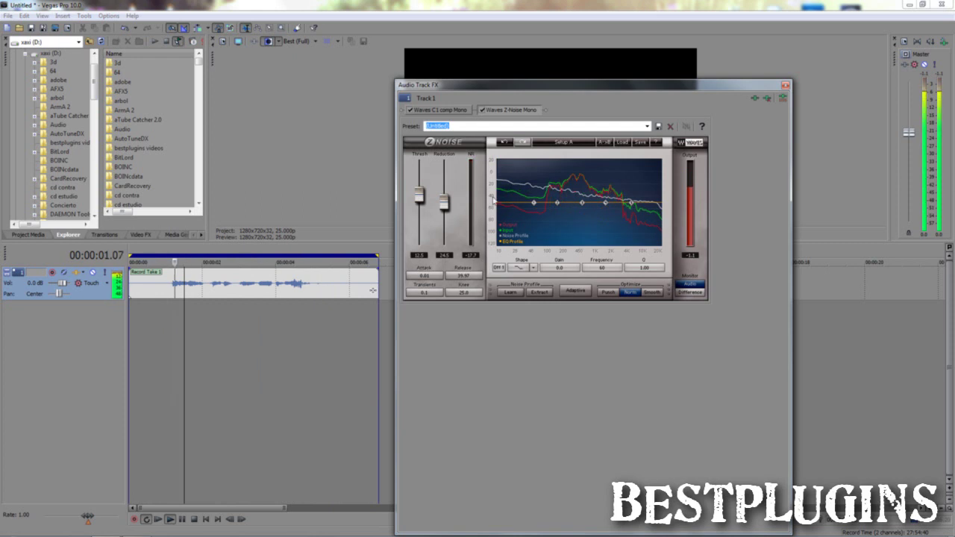
pyautogui.click(483, 110)
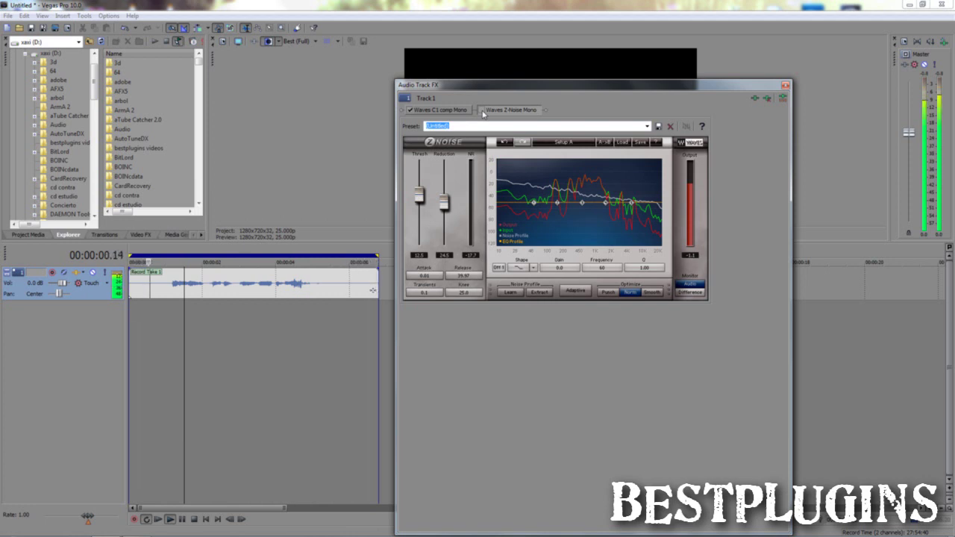
pyautogui.click(483, 111)
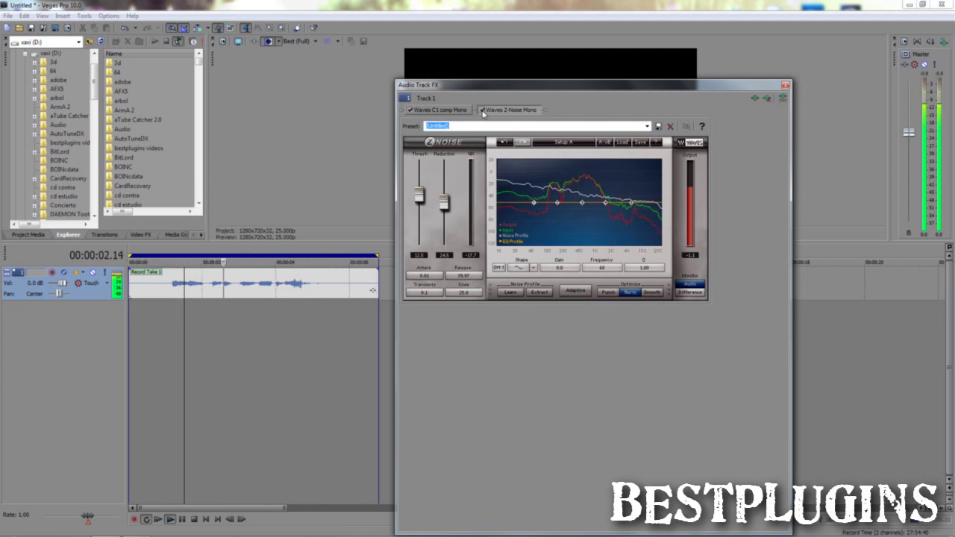
pyautogui.click(785, 85)
pyautogui.press('space')
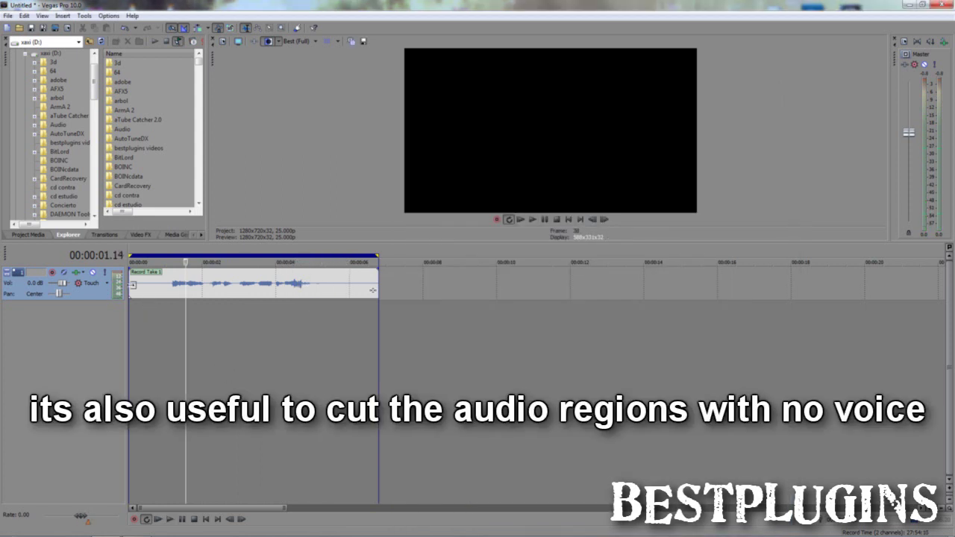
# - Trim the voiceless section from the start of the take up to just before the first word
pyautogui.moveTo(131, 291); pyautogui.dragTo(163, 292)
pyautogui.click(170, 293)
pyautogui.scroll(6, 193, 293)
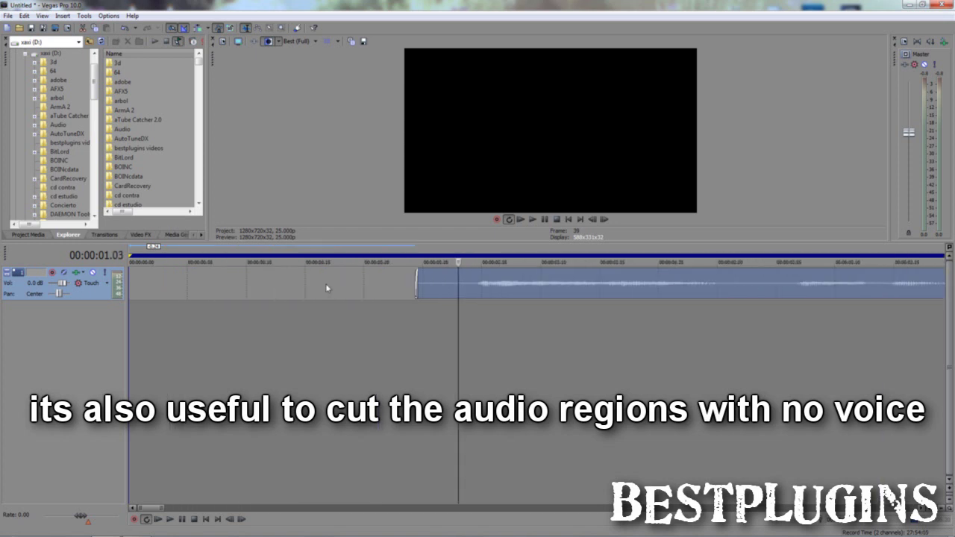
pyautogui.moveTo(416, 287)
pyautogui.mouseDown()
pyautogui.moveTo(455, 295)
pyautogui.moveTo(429, 290)
pyautogui.mouseUp()
pyautogui.scroll(-3, 660, 306)
# - Split the take at the pause after the first phrase, cut out the silent gap and play back the result
pyautogui.click(458, 291)
pyautogui.press('s')
pyautogui.click(257, 326)
pyautogui.press('space')
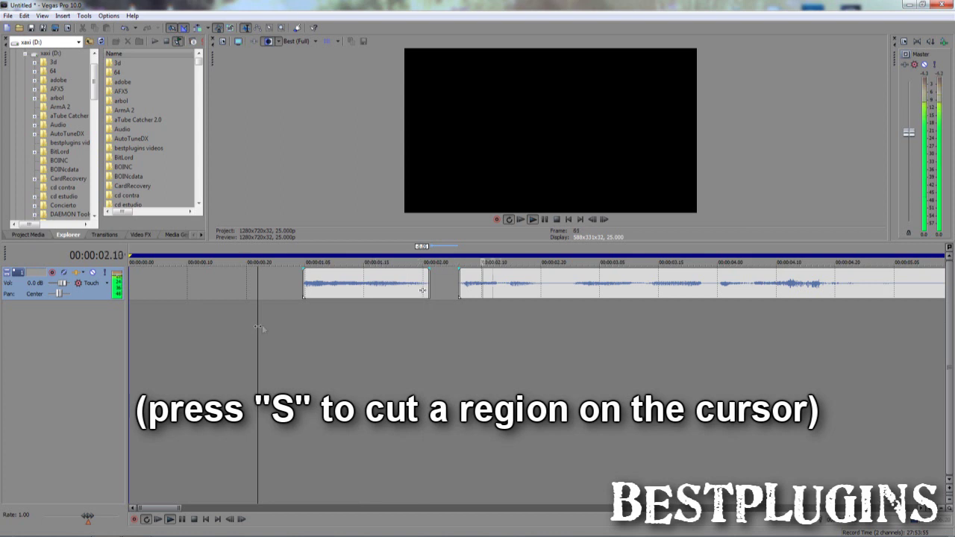
# - Cut the silence at the second pause, trim the noise from the take's end and fine-tune the clip edges while listening
pyautogui.press('space')
pyautogui.scroll(-1, 403, 299)
pyautogui.moveTo(459, 289); pyautogui.dragTo(442, 290)
pyautogui.click(460, 288)
pyautogui.press('s')
pyautogui.moveTo(877, 290); pyautogui.dragTo(773, 340)
pyautogui.click(252, 329)
pyautogui.press('space')
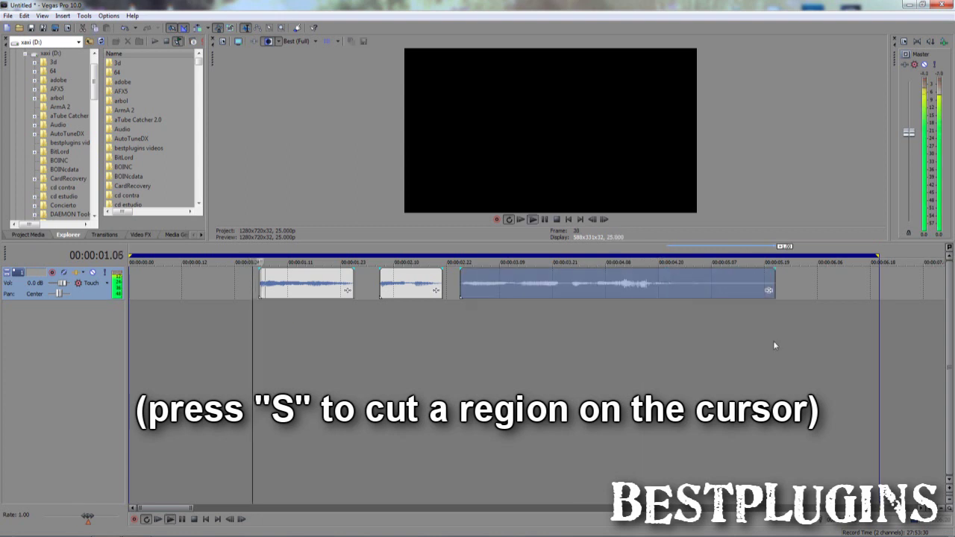
pyautogui.moveTo(442, 290); pyautogui.dragTo(453, 290)
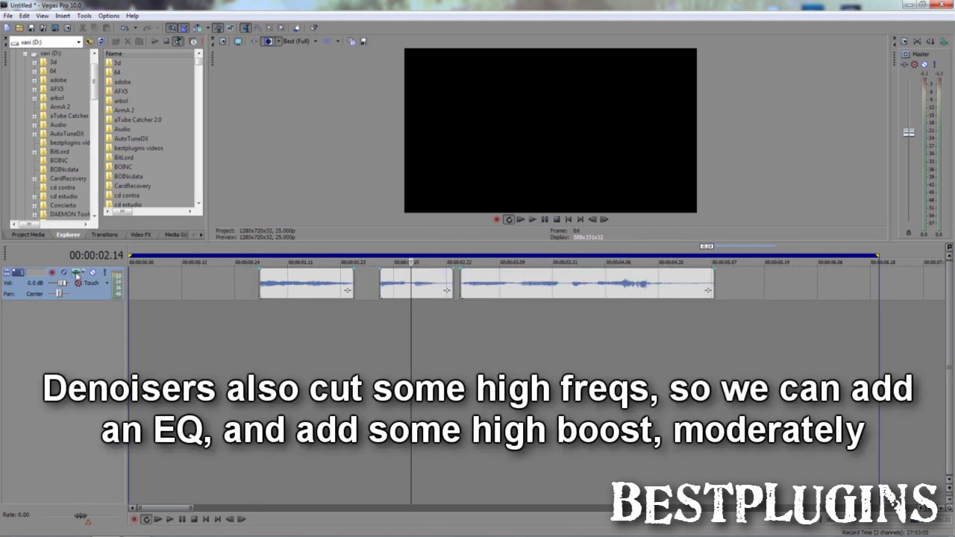
# - Add Track EQ after Z-Noise in track 1's effects chain
pyautogui.click(75, 273)
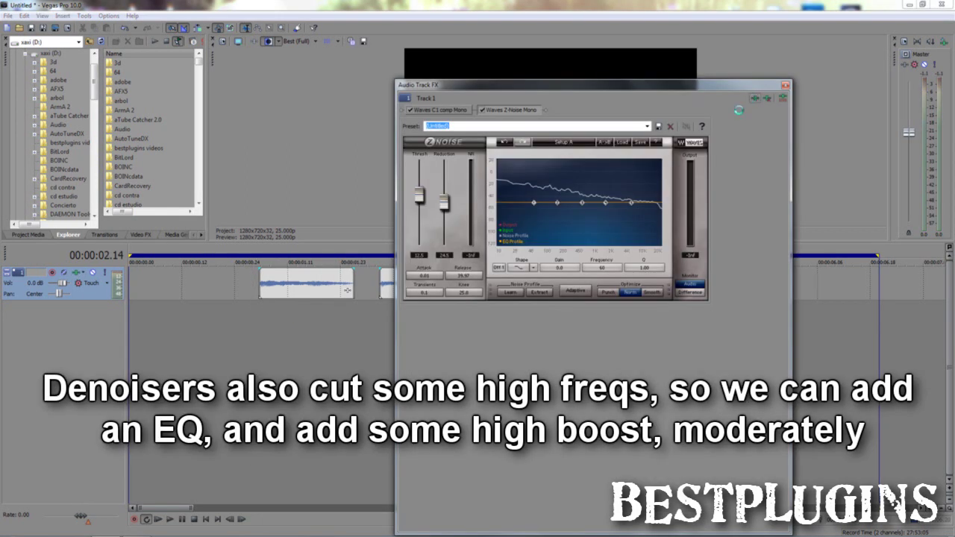
pyautogui.click(783, 97)
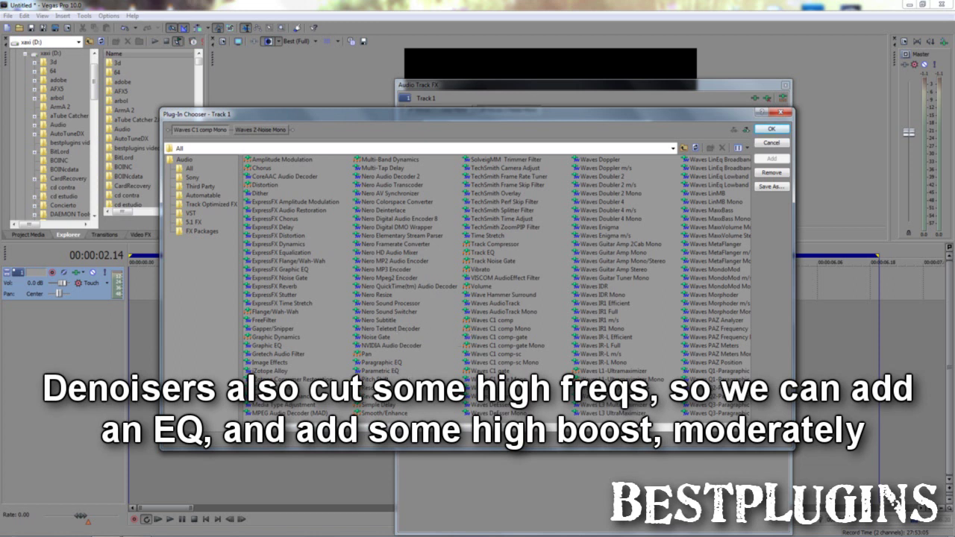
pyautogui.doubleClick(466, 254)
pyautogui.click(769, 130)
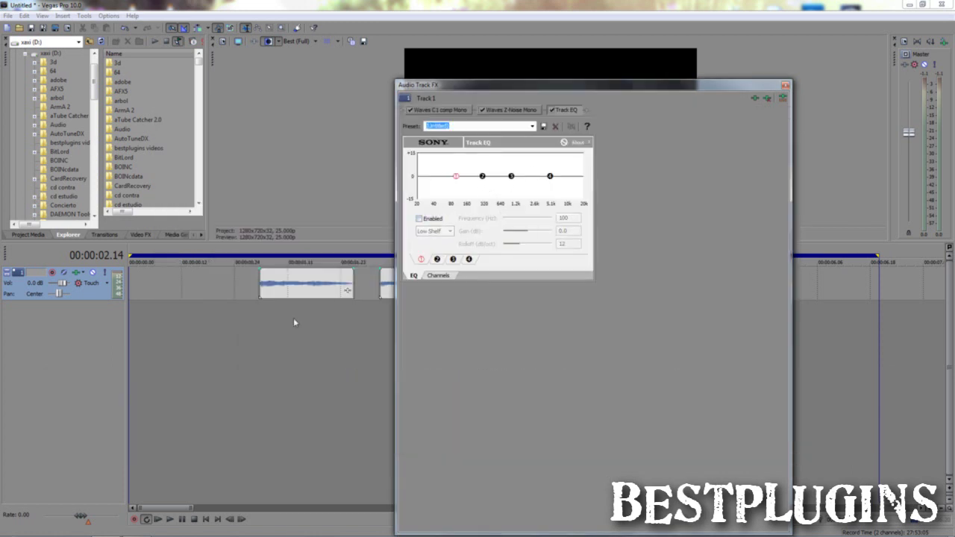
# - During playback, boost Track EQ band 3 by 2.9 dB at 1,841 Hz with a 2.5-octave bandwidth, and reset the master clipping indicators
pyautogui.click(266, 338)
pyautogui.press('space')
pyautogui.moveTo(511, 176); pyautogui.dragTo(520, 163)
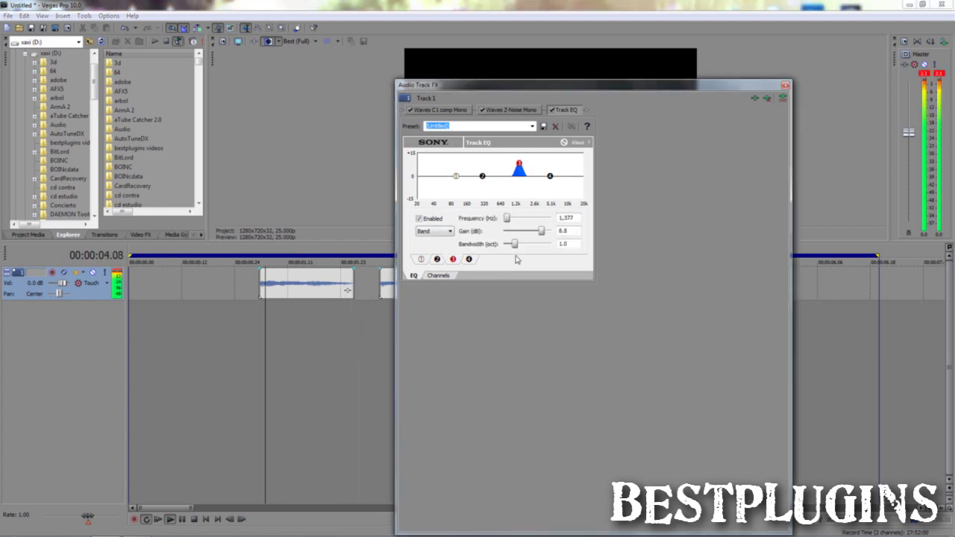
pyautogui.moveTo(517, 243); pyautogui.dragTo(532, 244)
pyautogui.moveTo(520, 163); pyautogui.dragTo(528, 176)
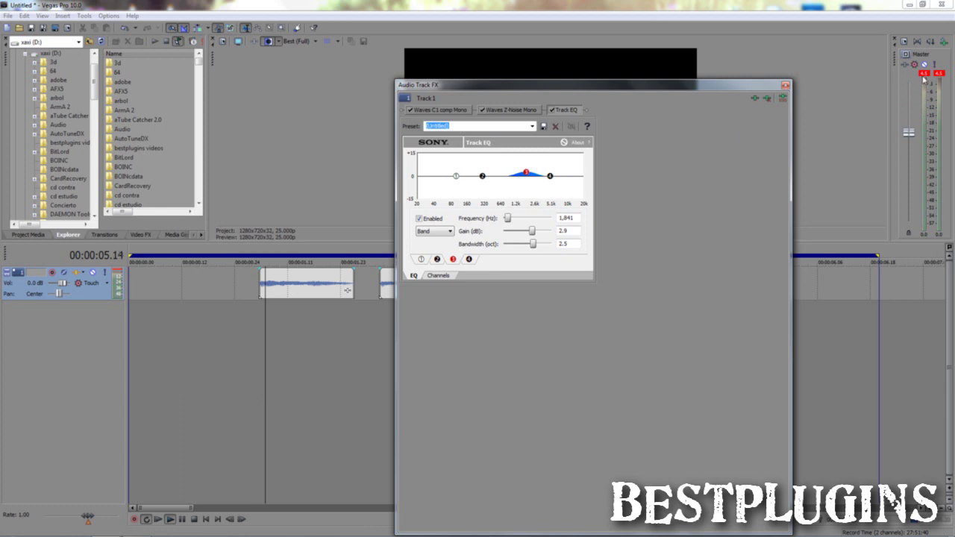
pyautogui.click(940, 75)
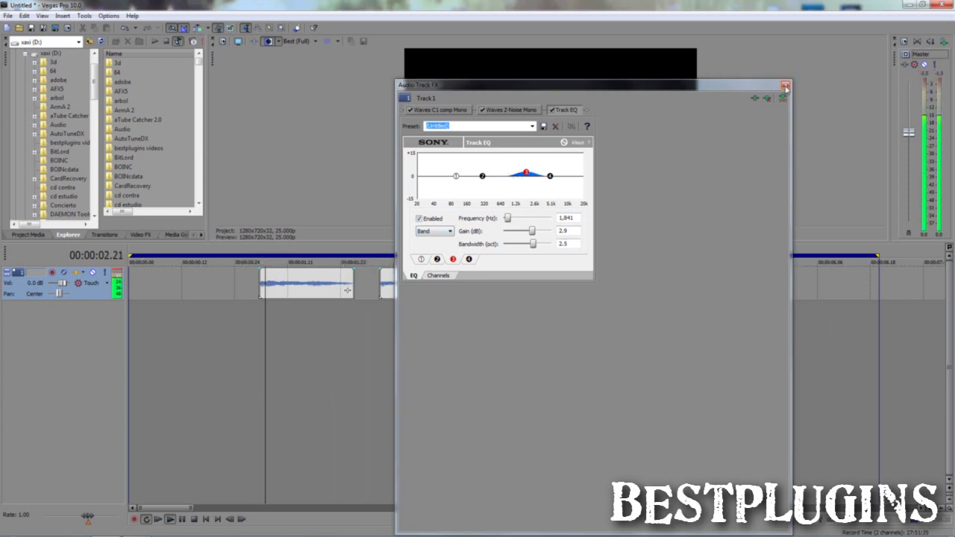
pyautogui.click(784, 87)
pyautogui.click(248, 334)
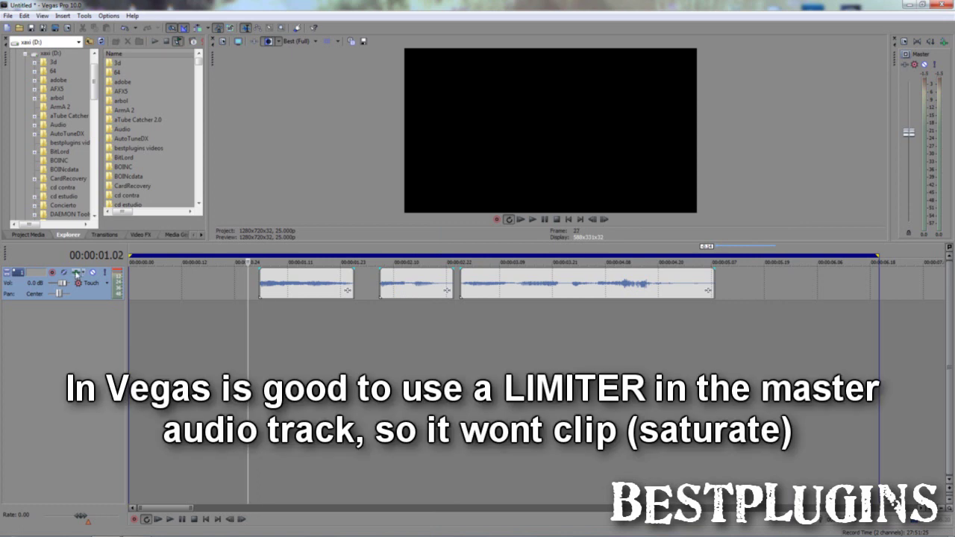
# - Add the Waves L1-Ultramaximizer limiter to the master audio bus with its default settings and play the edited take
pyautogui.click(903, 67)
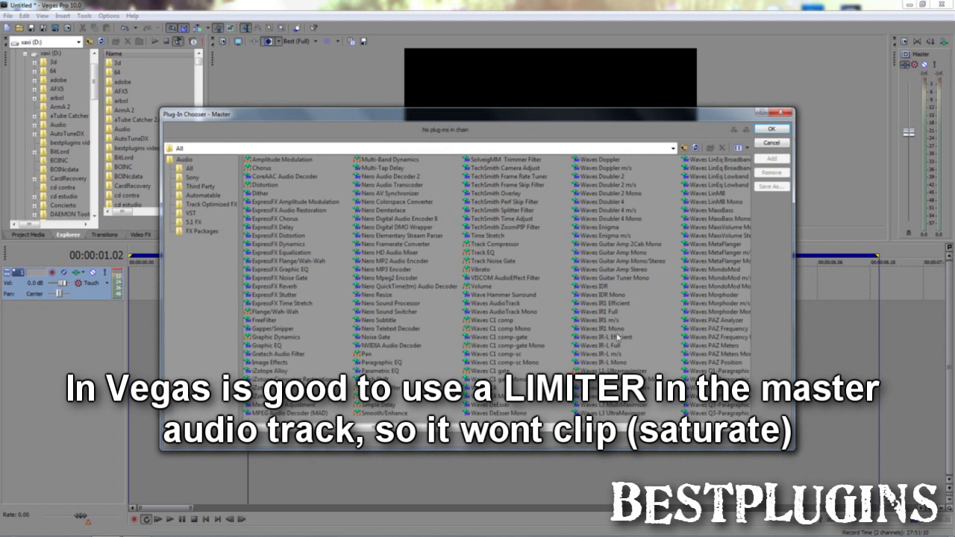
pyautogui.doubleClick(611, 371)
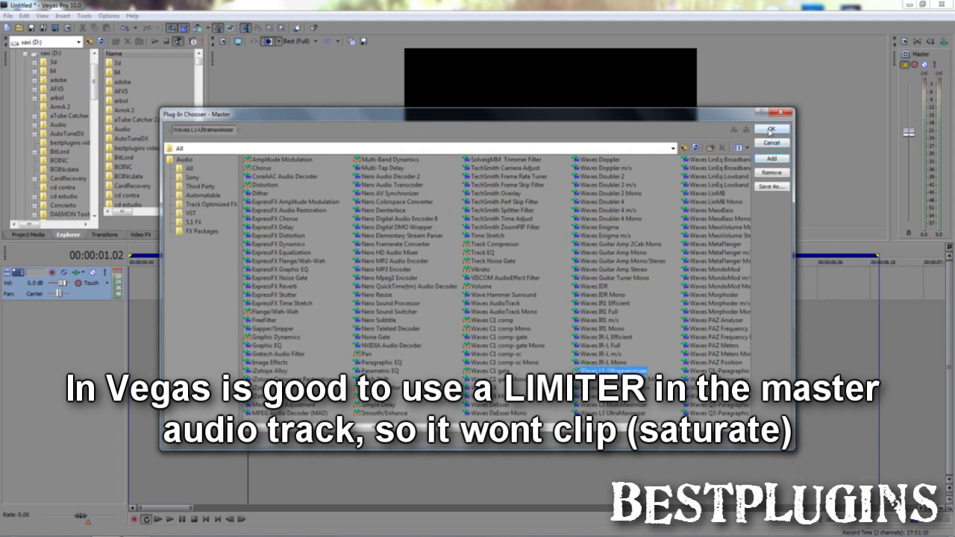
pyautogui.click(771, 128)
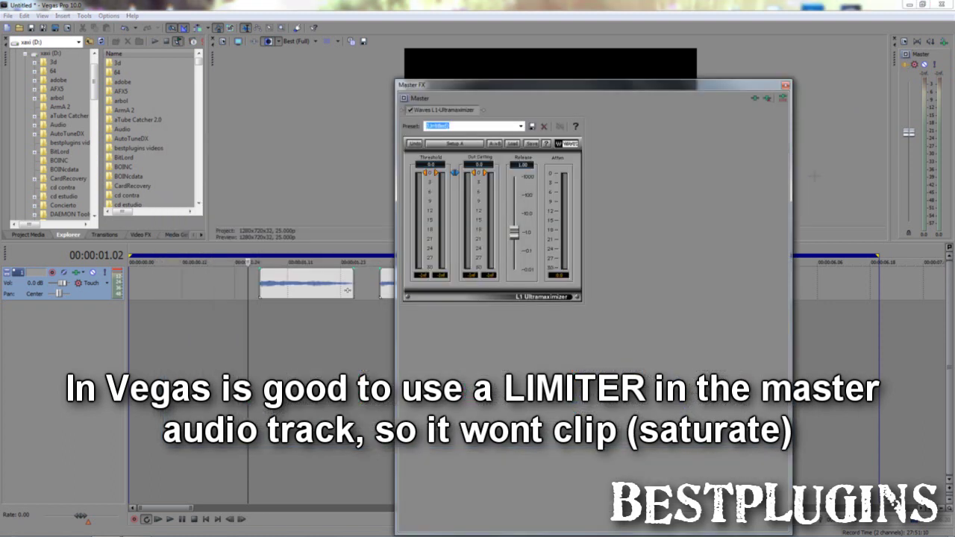
pyautogui.click(785, 86)
pyautogui.press('space')
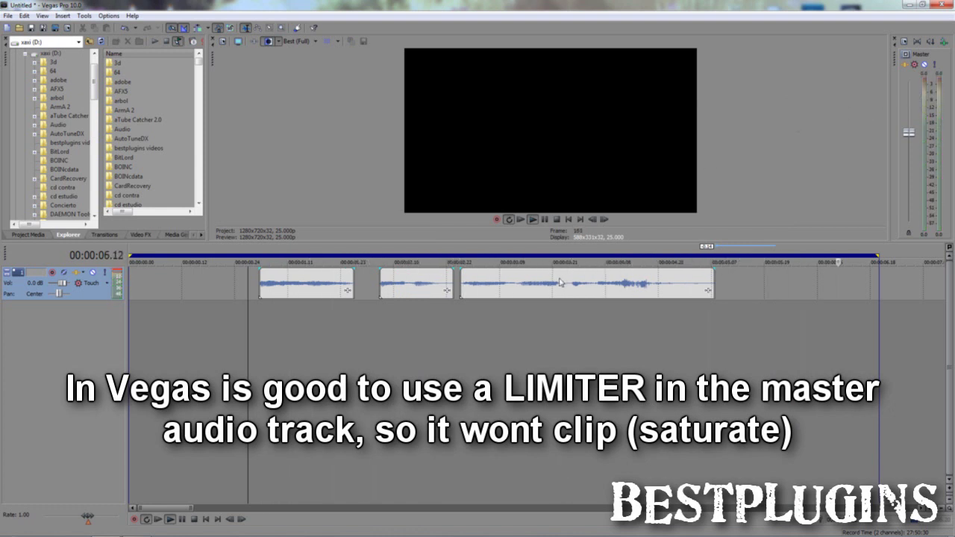
pyautogui.press('space')
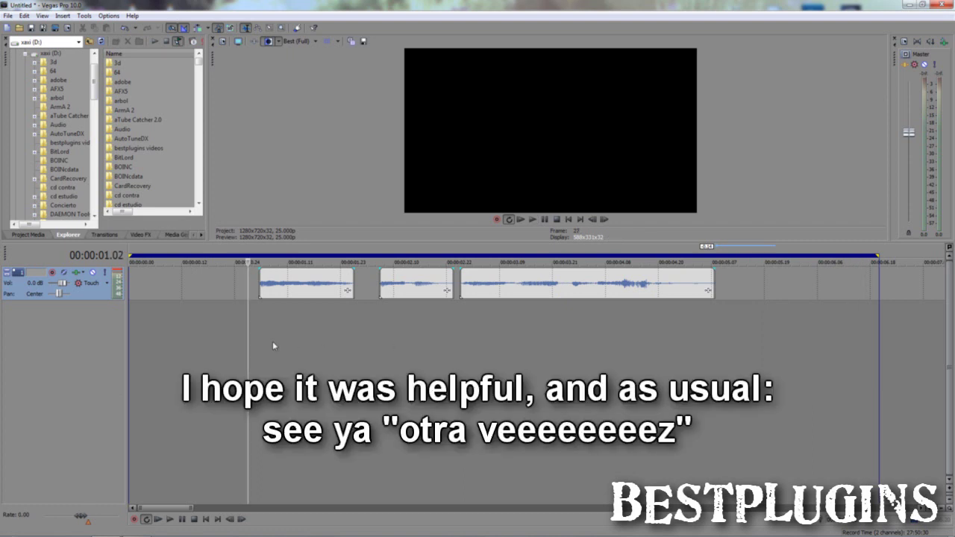